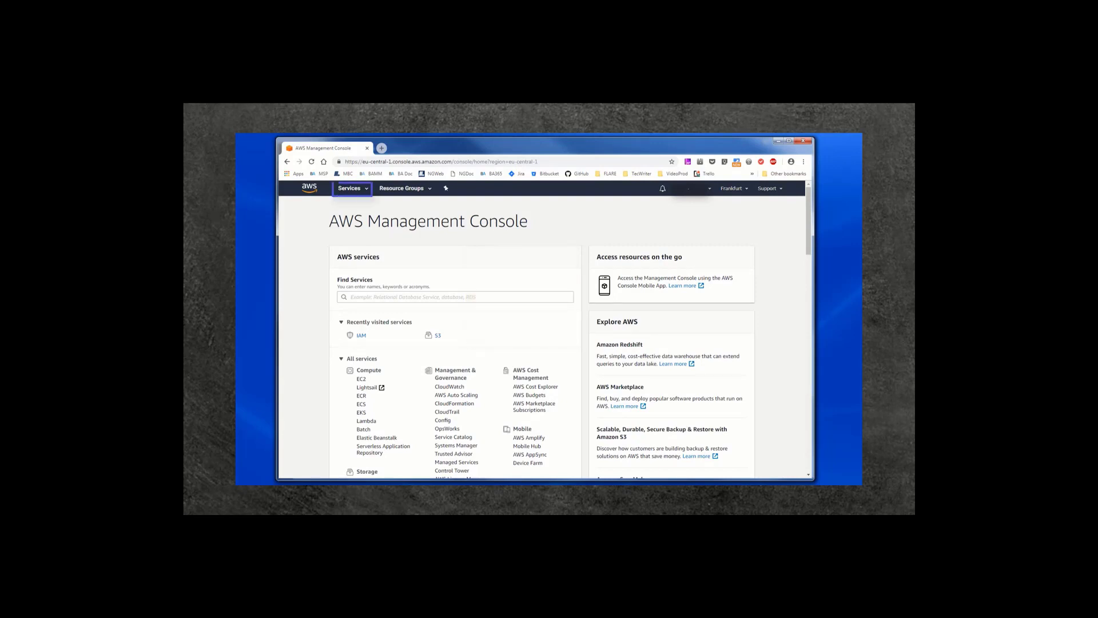
Step: Go from the AWS Services menu to the IAM Users list
left_click(365, 191)
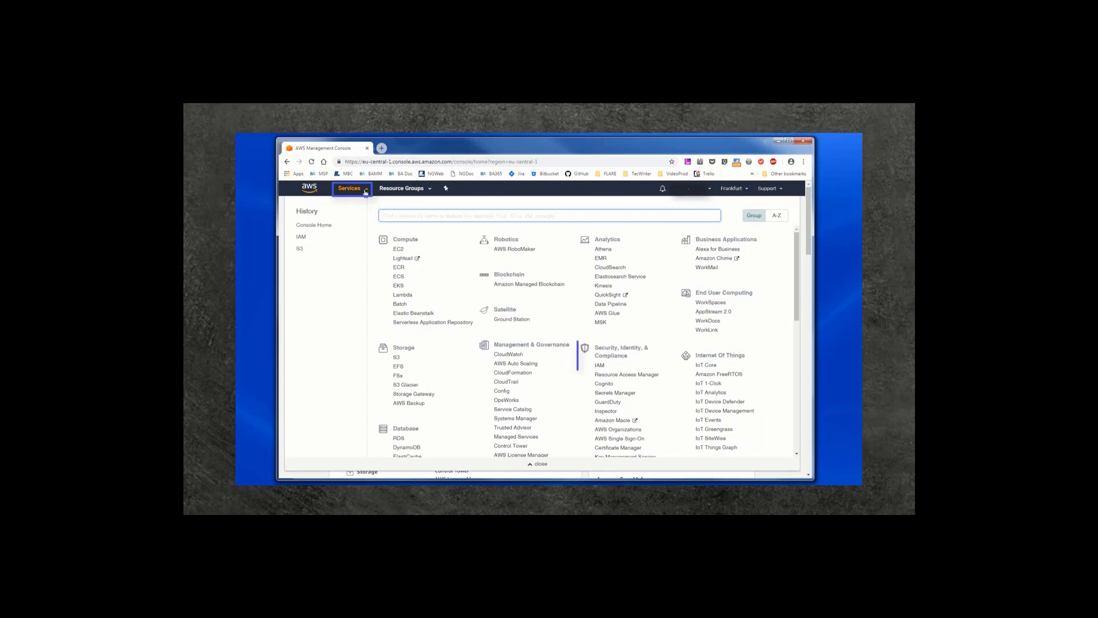
left_click(599, 366)
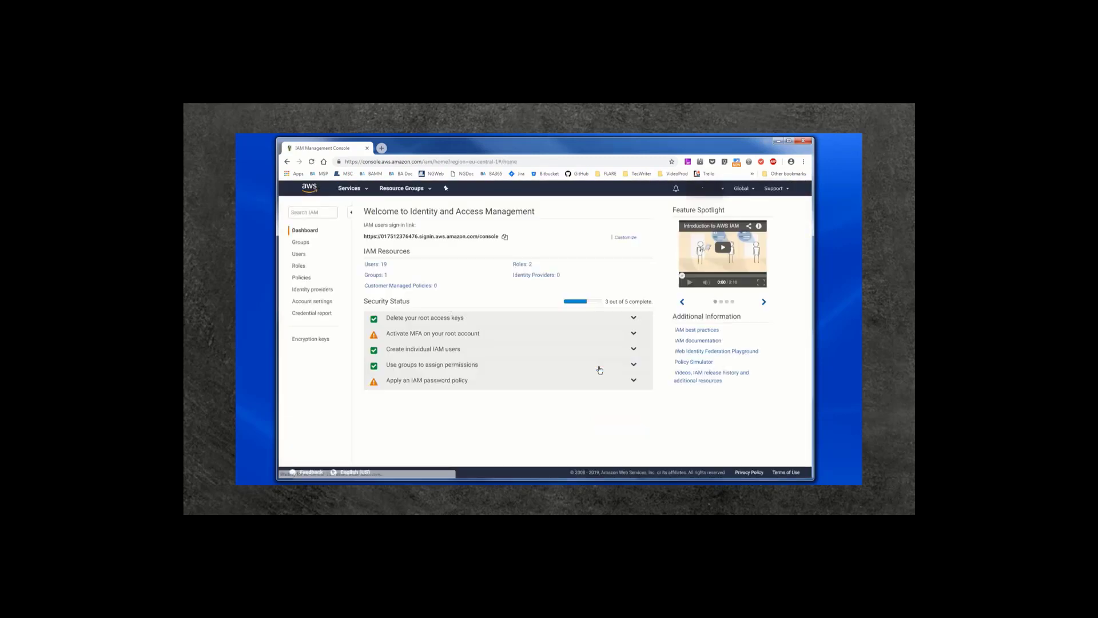
left_click(298, 254)
Step: Add a new IAM user named 'backupuser' with Programmatic access enabled
left_click(383, 209)
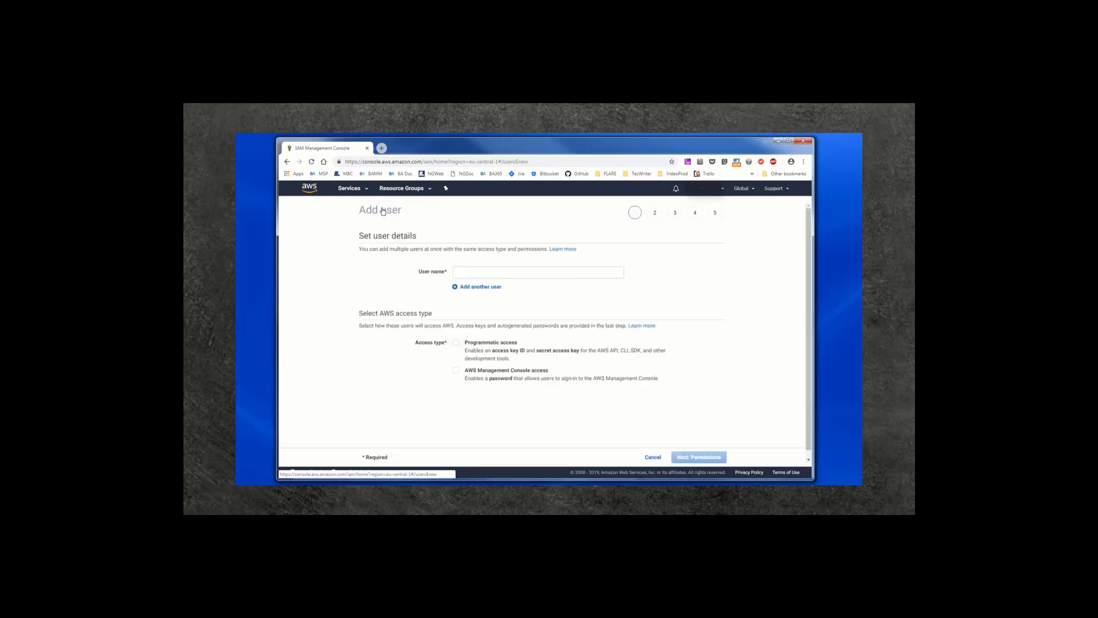
right_click(460, 271)
left_click(480, 315)
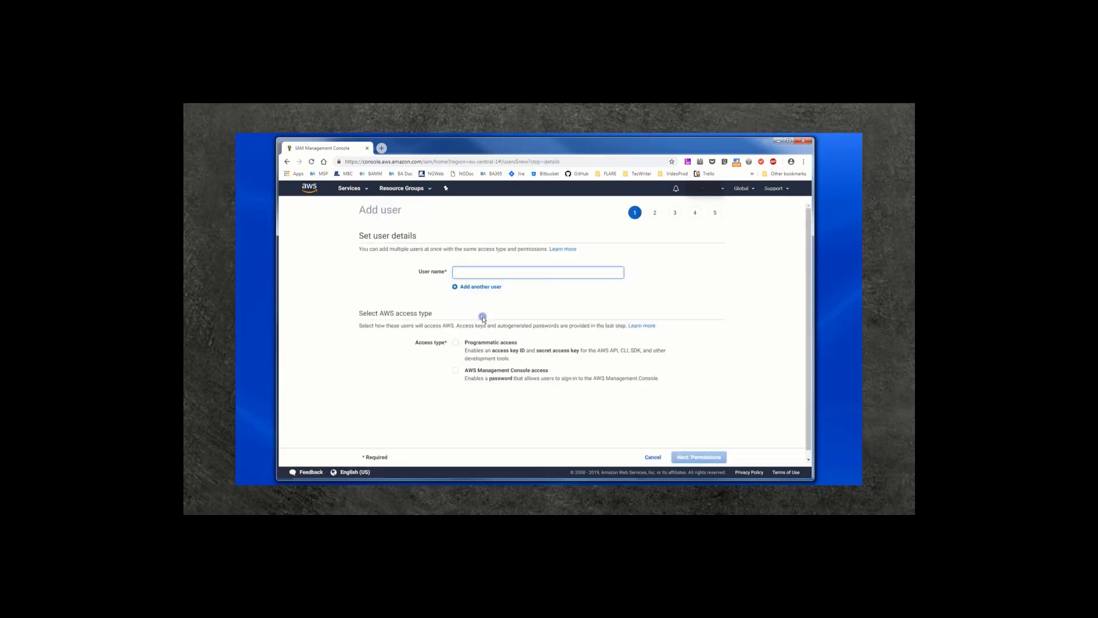
left_click(456, 342)
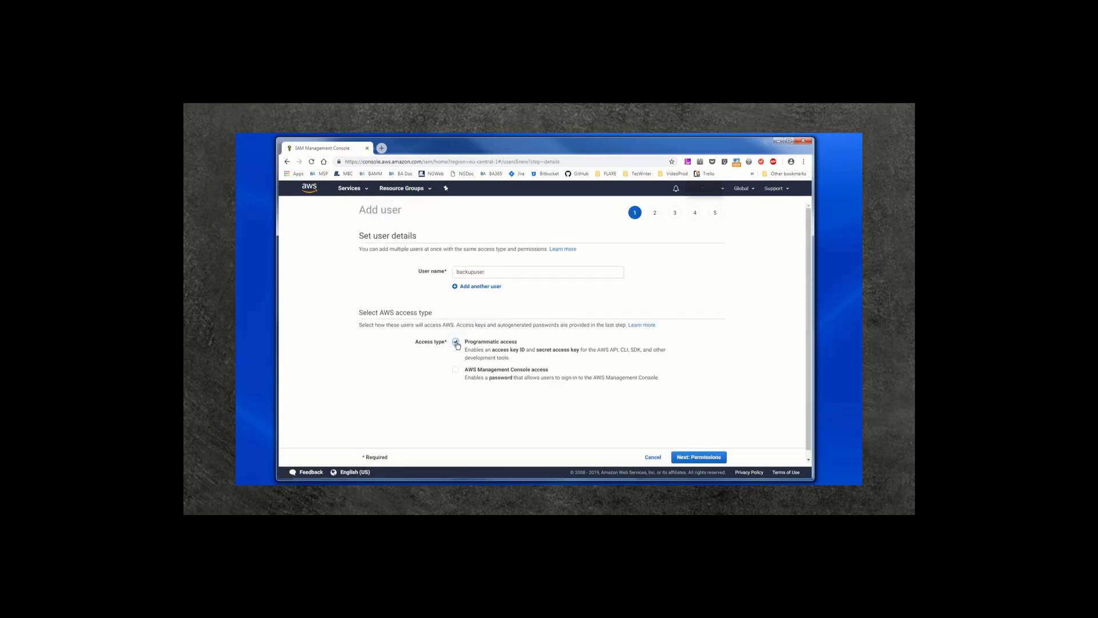
left_click(692, 457)
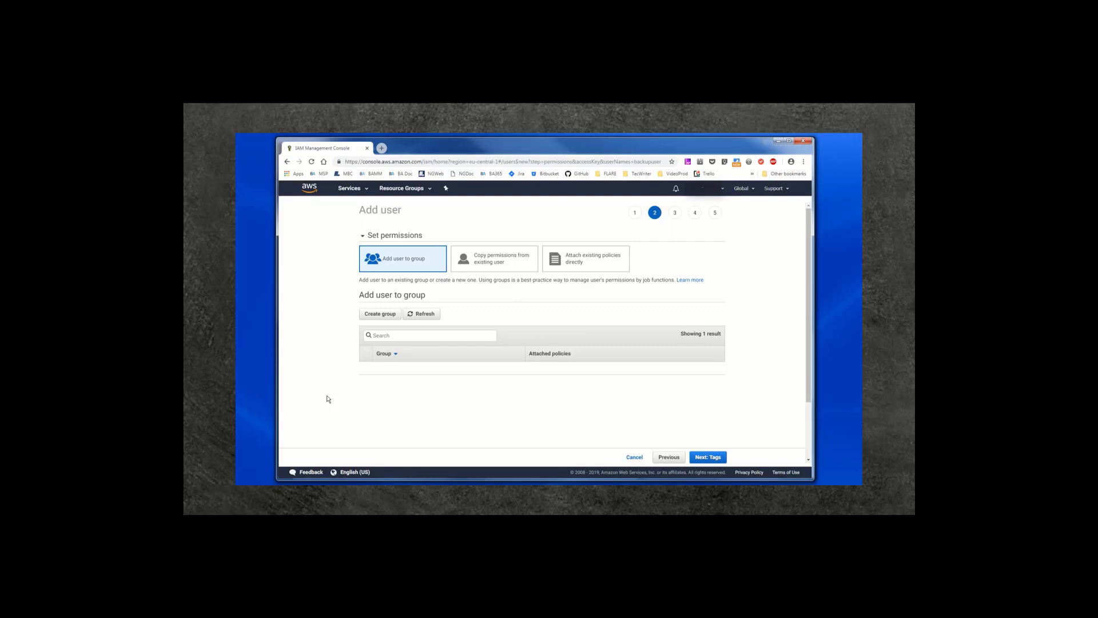
Step: Create group 'backupusergroup' with the PowerUserAccess policy attached
left_click(380, 314)
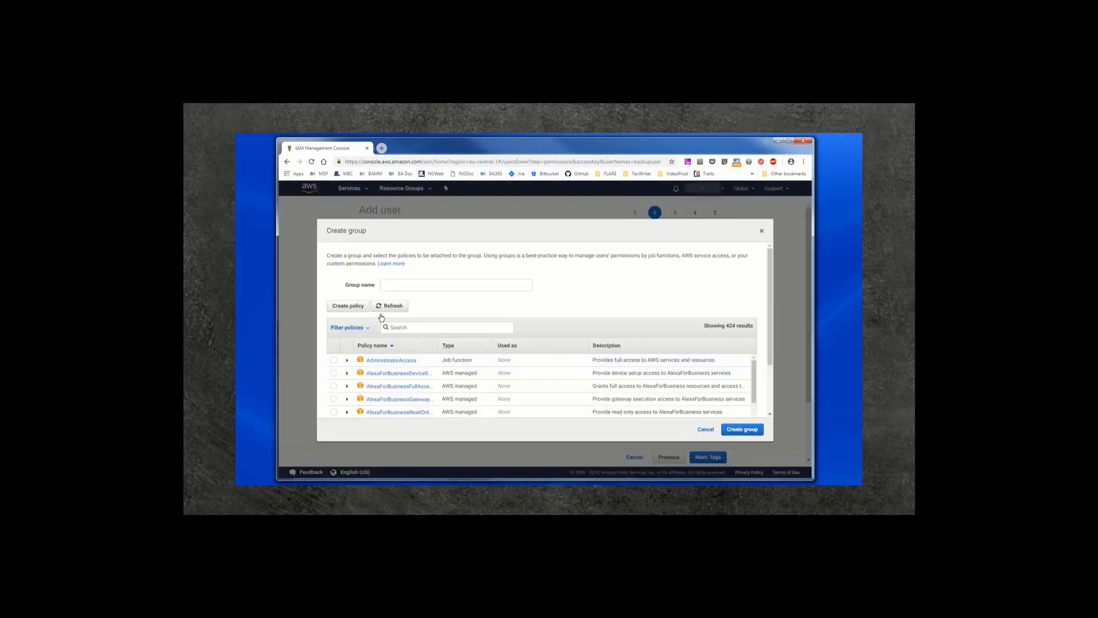
left_click(400, 284)
right_click(401, 284)
left_click(422, 327)
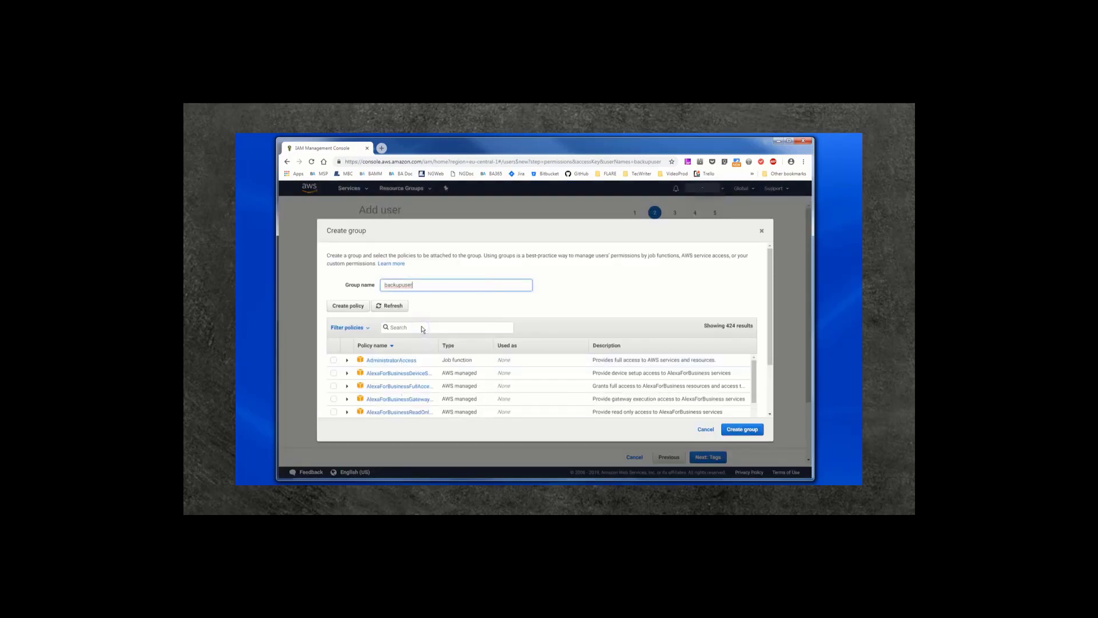
type("group")
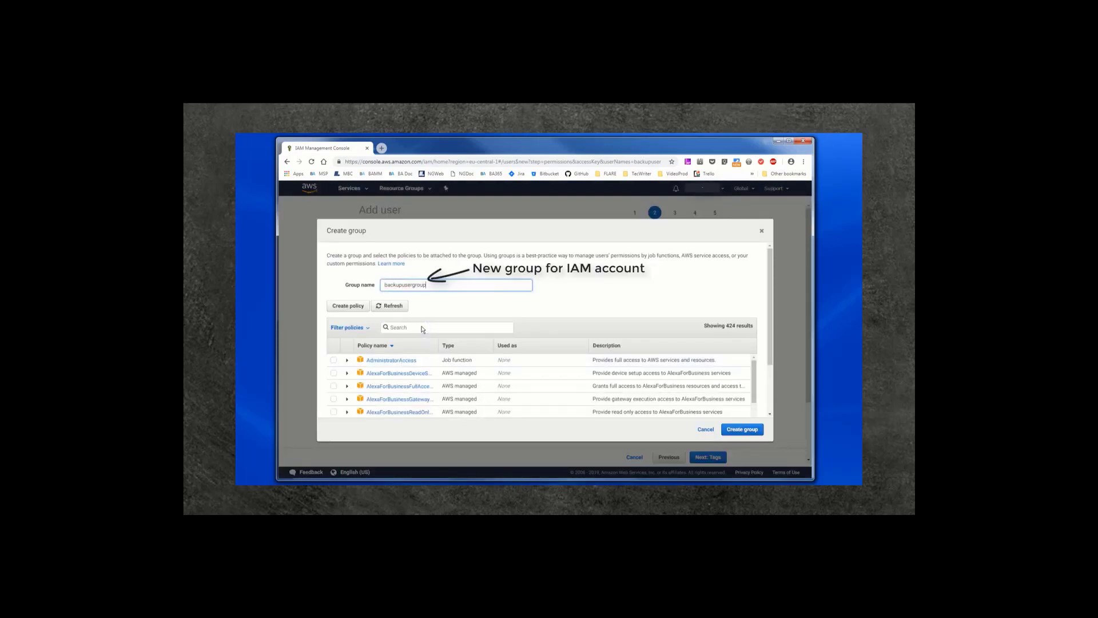
left_click(422, 328)
type("po")
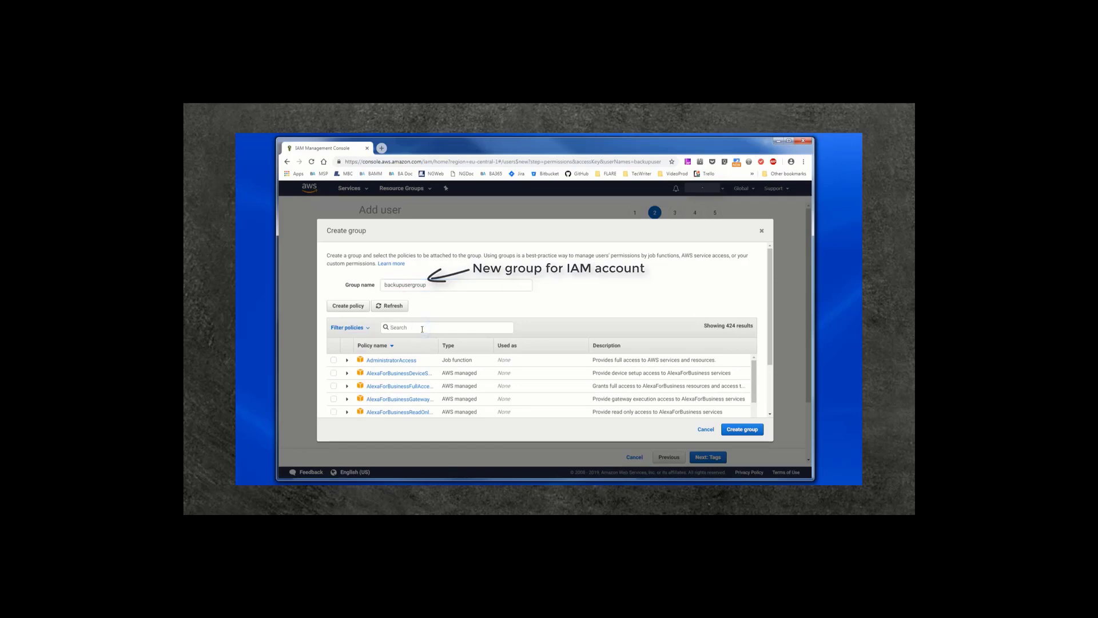
type("wer")
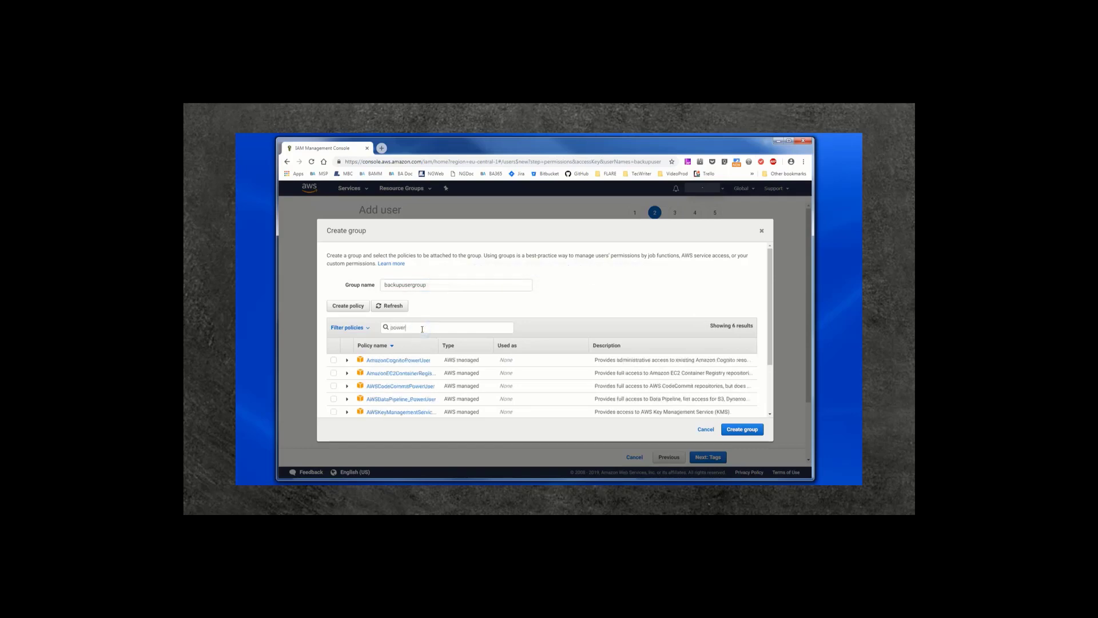
scroll(503, 401, "down", 1)
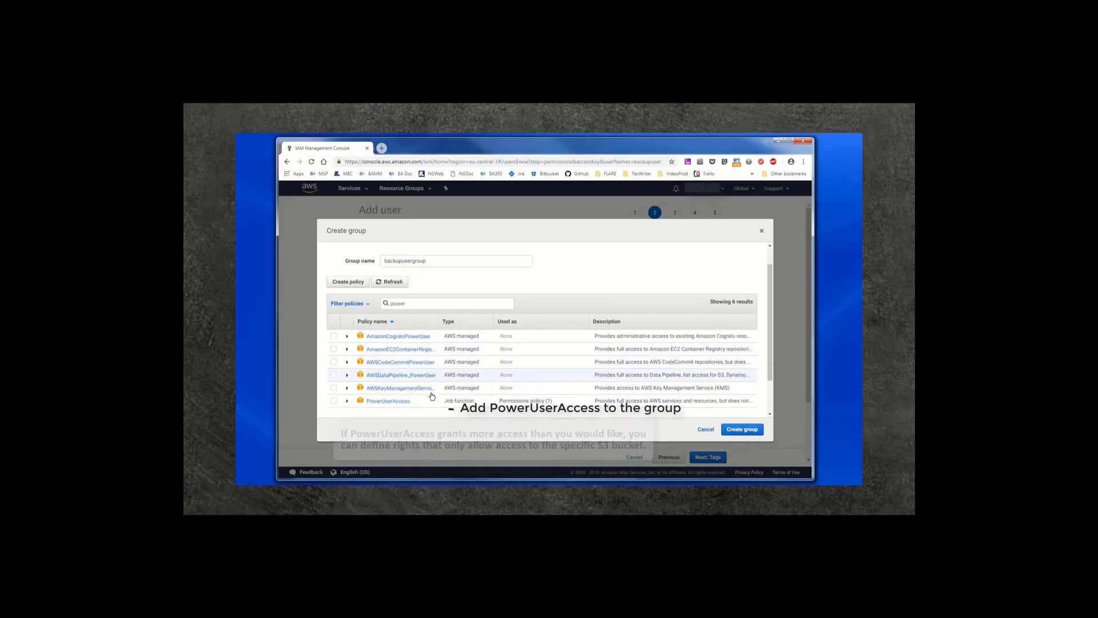
left_click(334, 400)
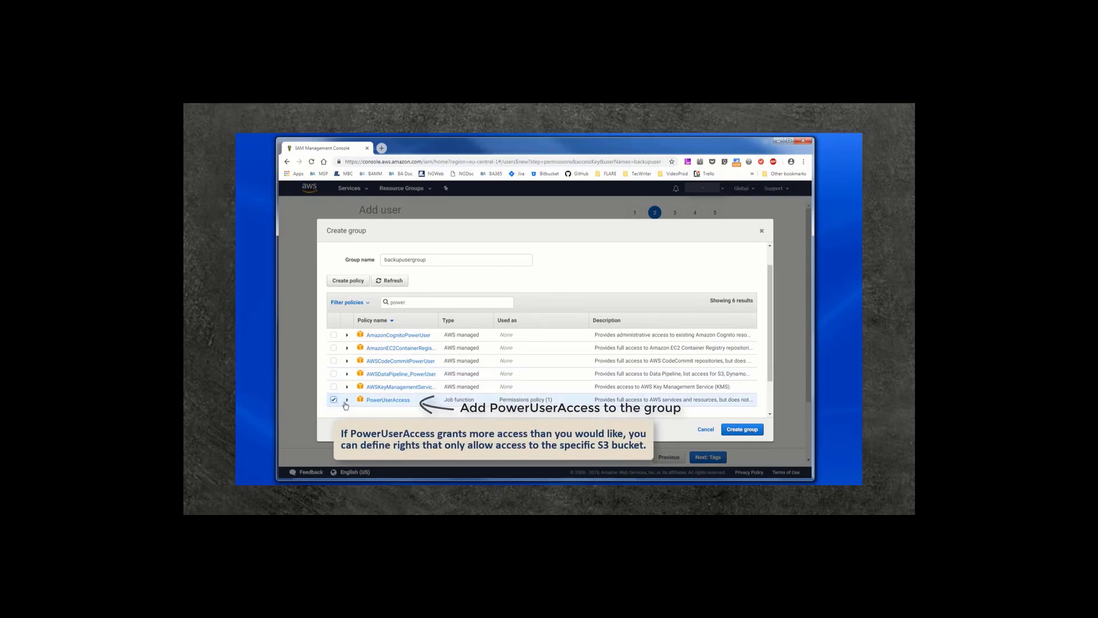
left_click(747, 433)
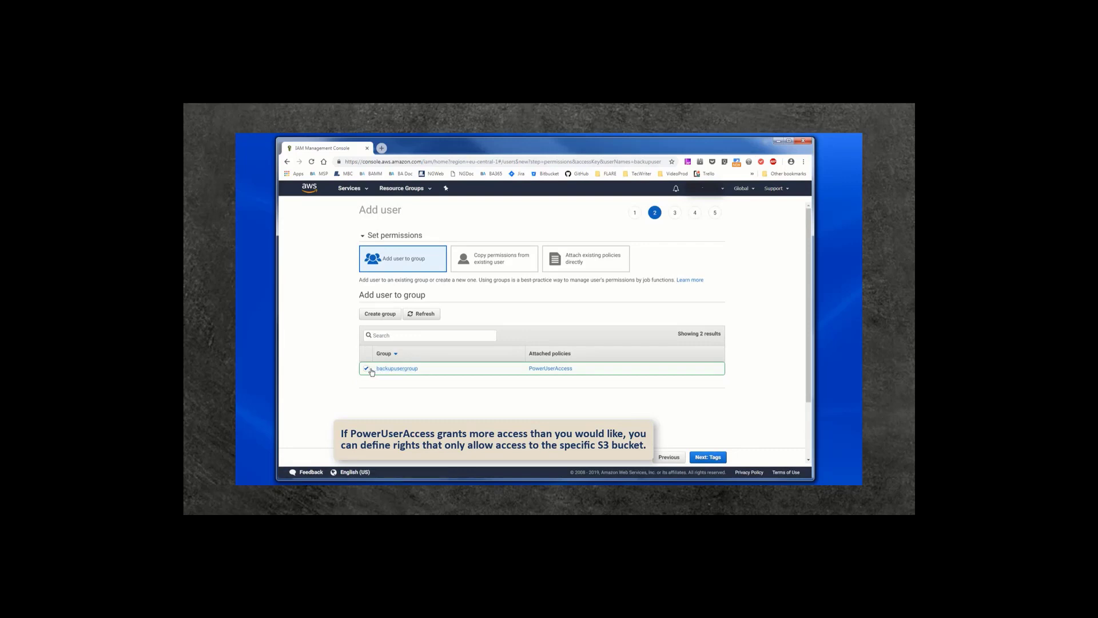
Step: Skip tags, review, and create backupuser in backupusergroup
left_click(707, 457)
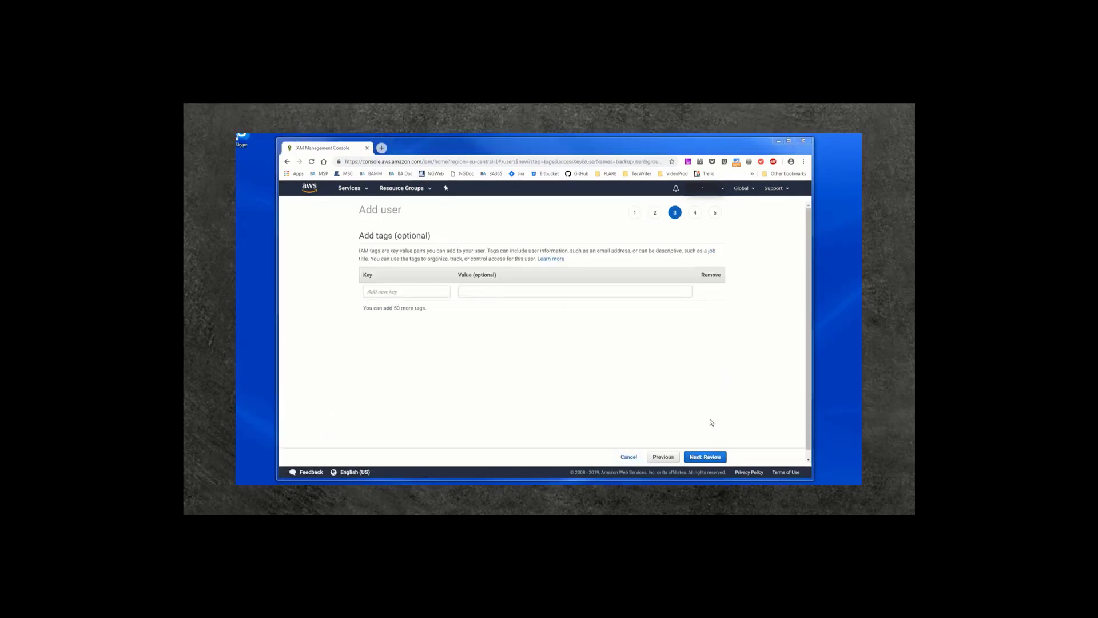
left_click(707, 458)
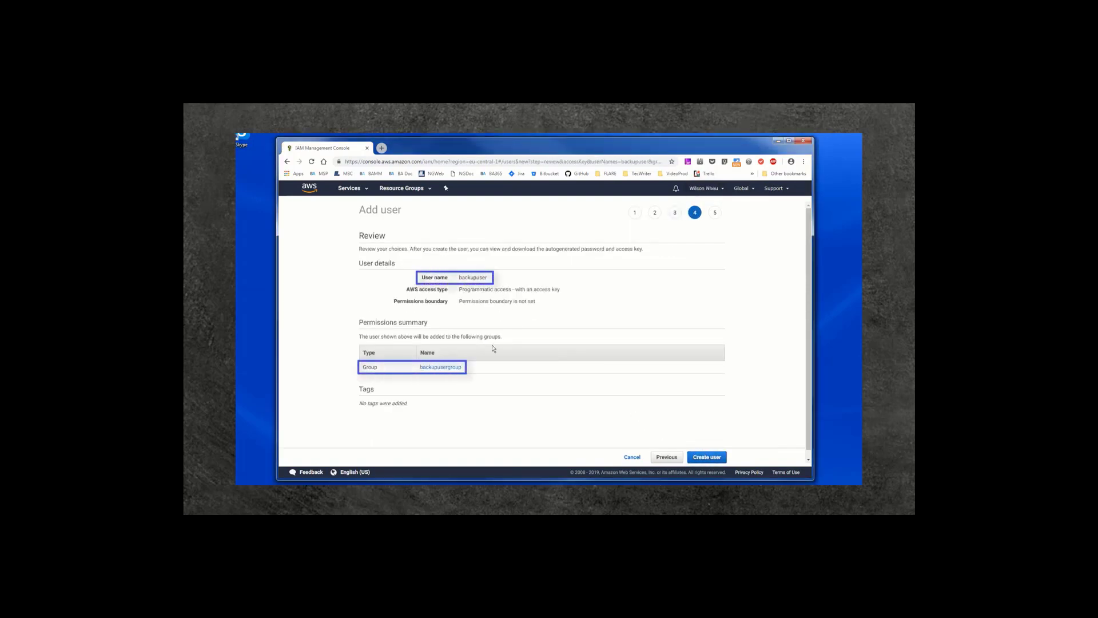
left_click(709, 456)
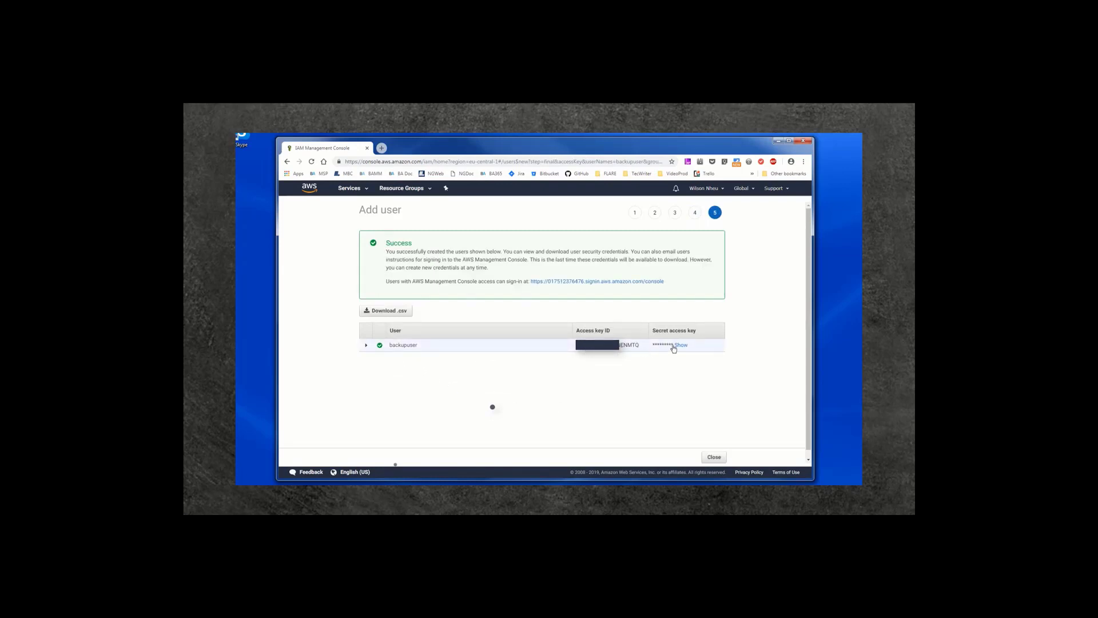
Step: Download the new user's access key credentials as a .csv file and close
left_click(398, 314)
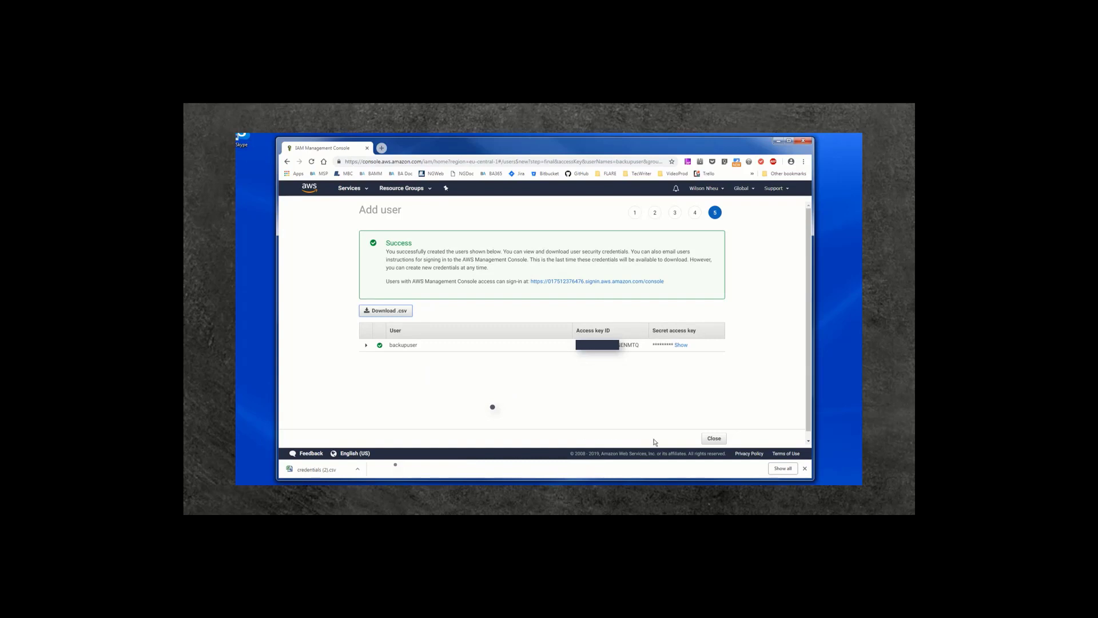
left_click(713, 438)
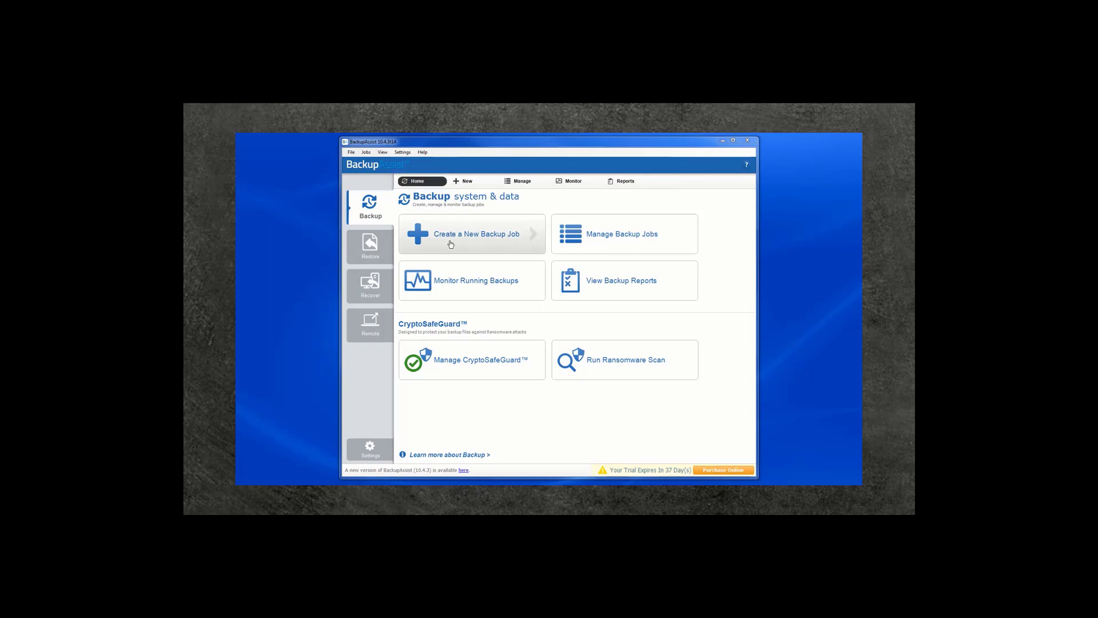
Step: Create a new backup job of type Cloud Backup
left_click(451, 246)
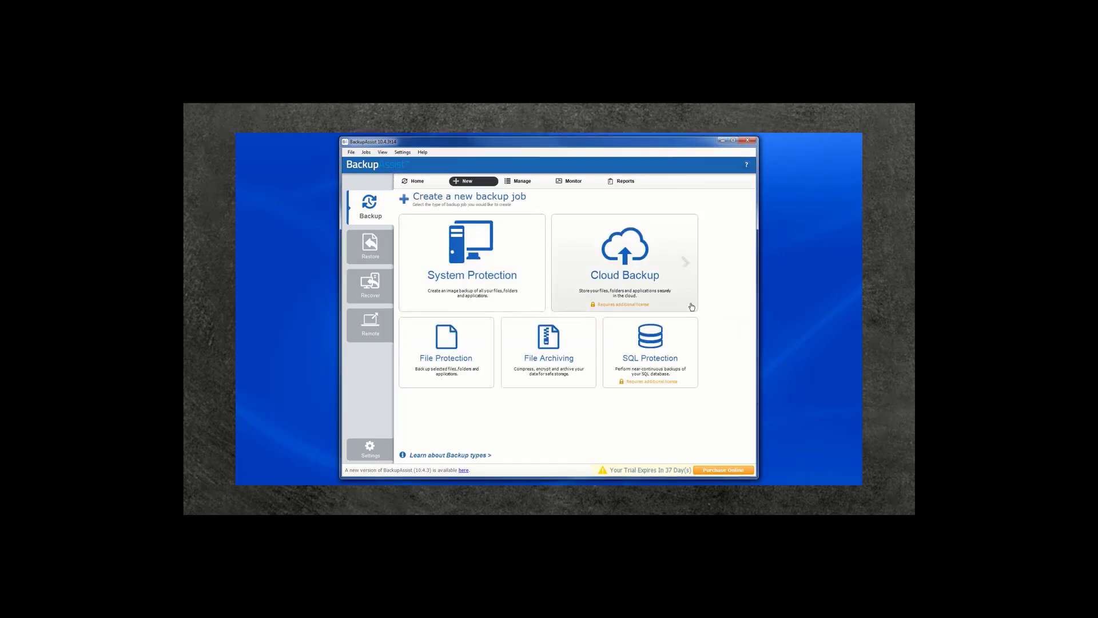
left_click(668, 291)
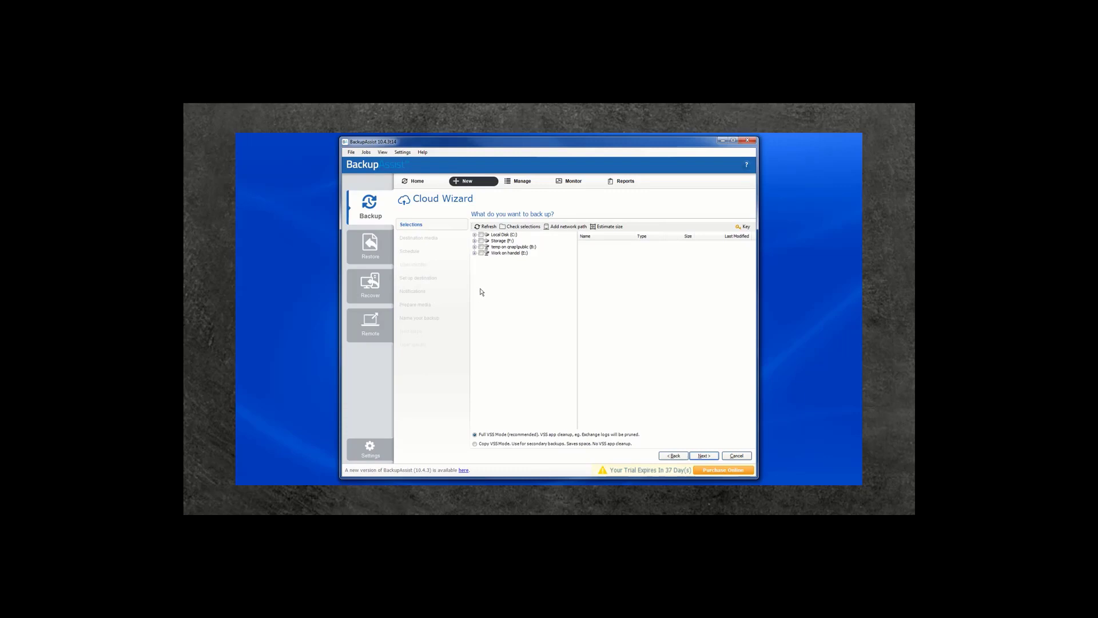
Step: Select Local Disk (C:) as the backup source and Amazon as the destination
left_click(482, 235)
left_click(705, 456)
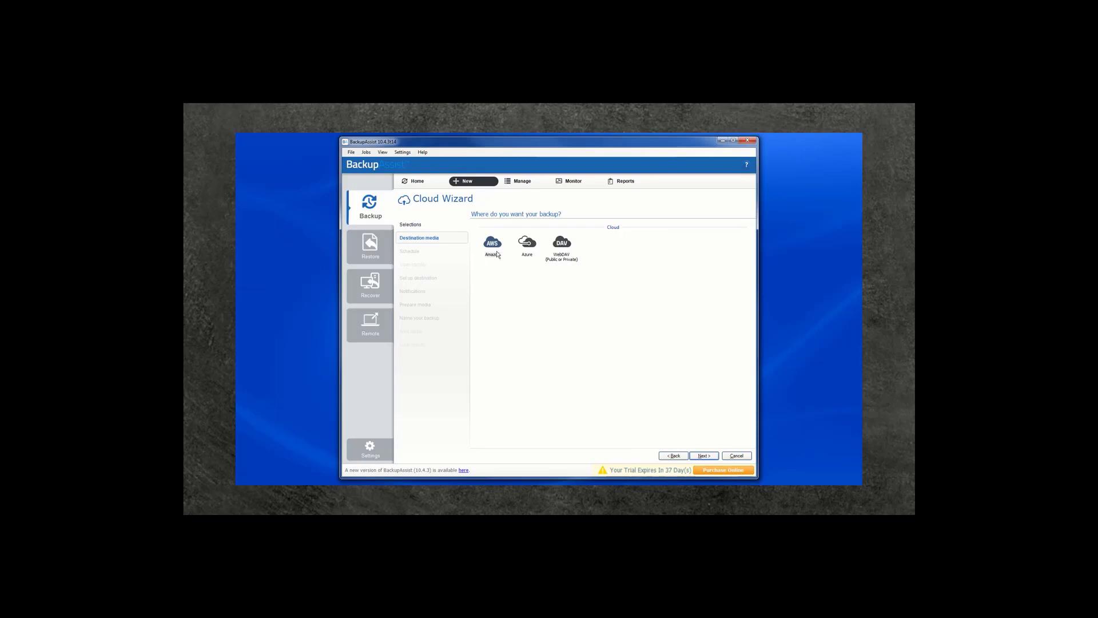
left_click(494, 246)
left_click(704, 456)
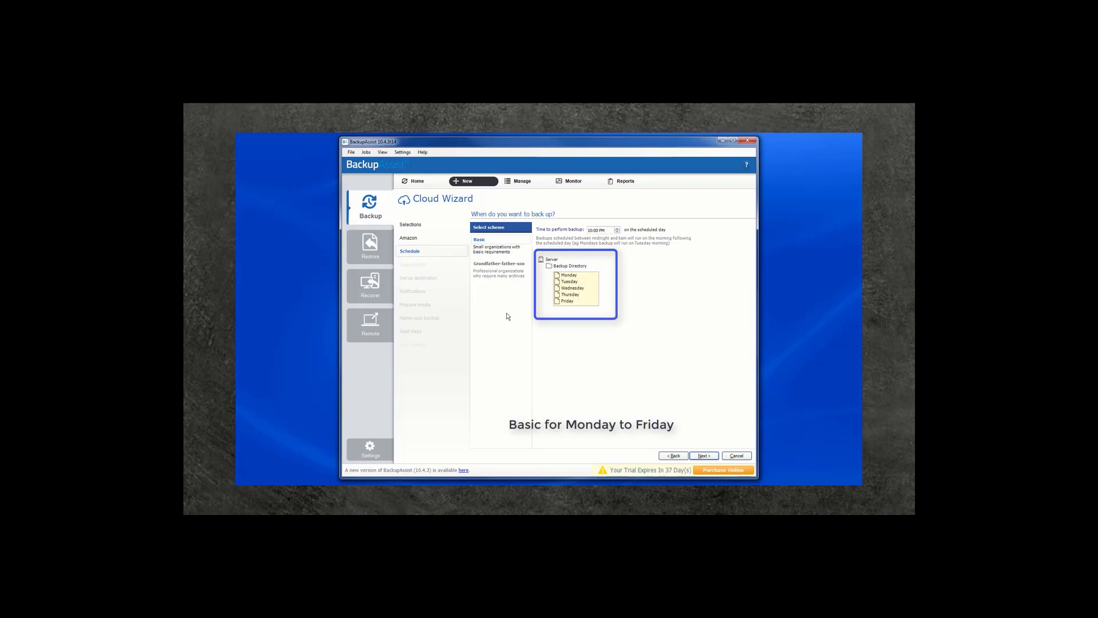
Step: Preview Grandfather-father-son, then keep the Basic Monday–Friday 10:00 PM schedule
left_click(503, 263)
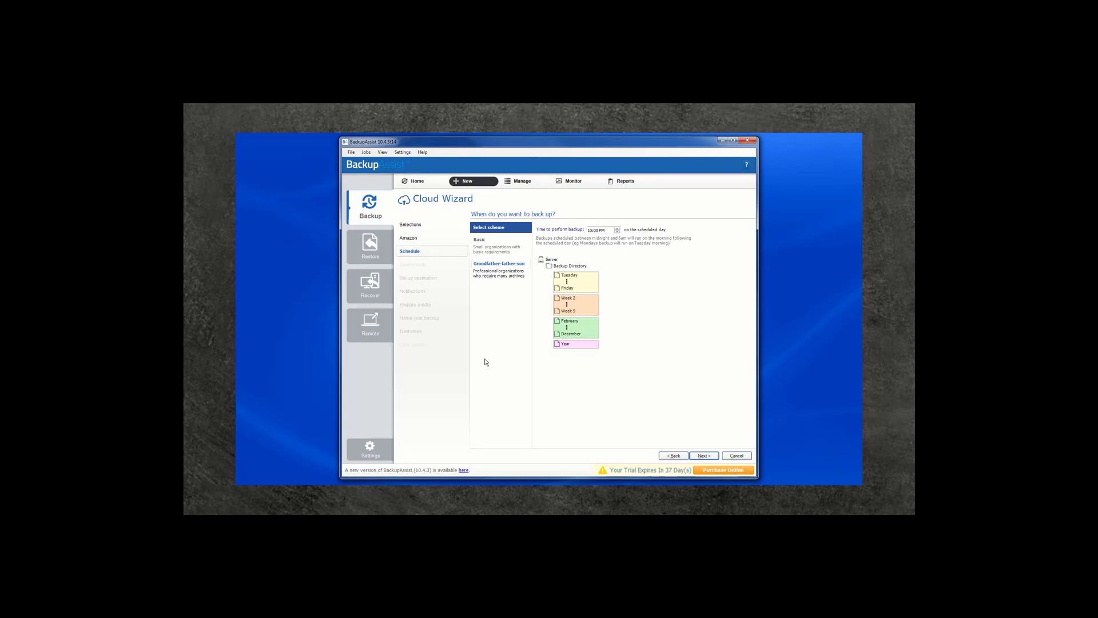
left_click(477, 241)
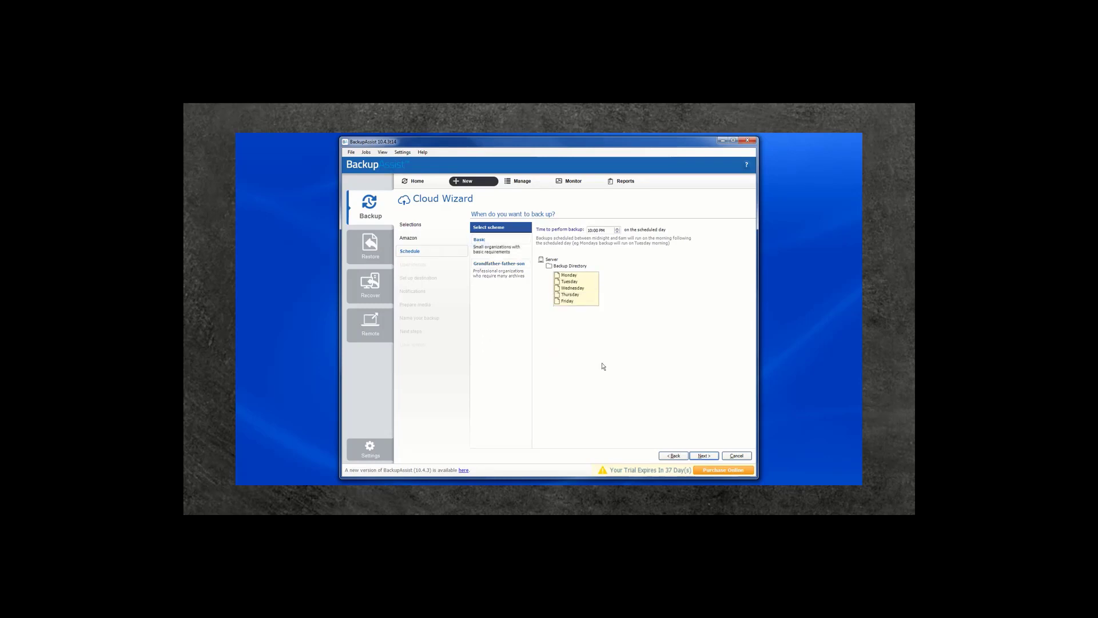
left_click(704, 456)
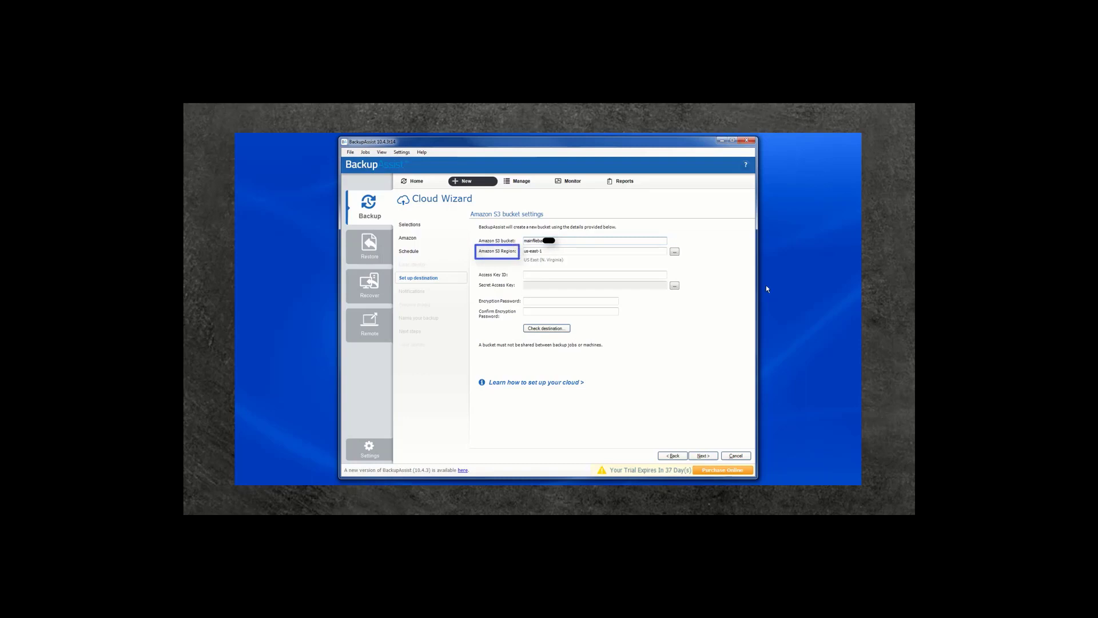
Step: Review the available AWS regions and keep the Amazon S3 region at us-east-1
left_click(657, 251)
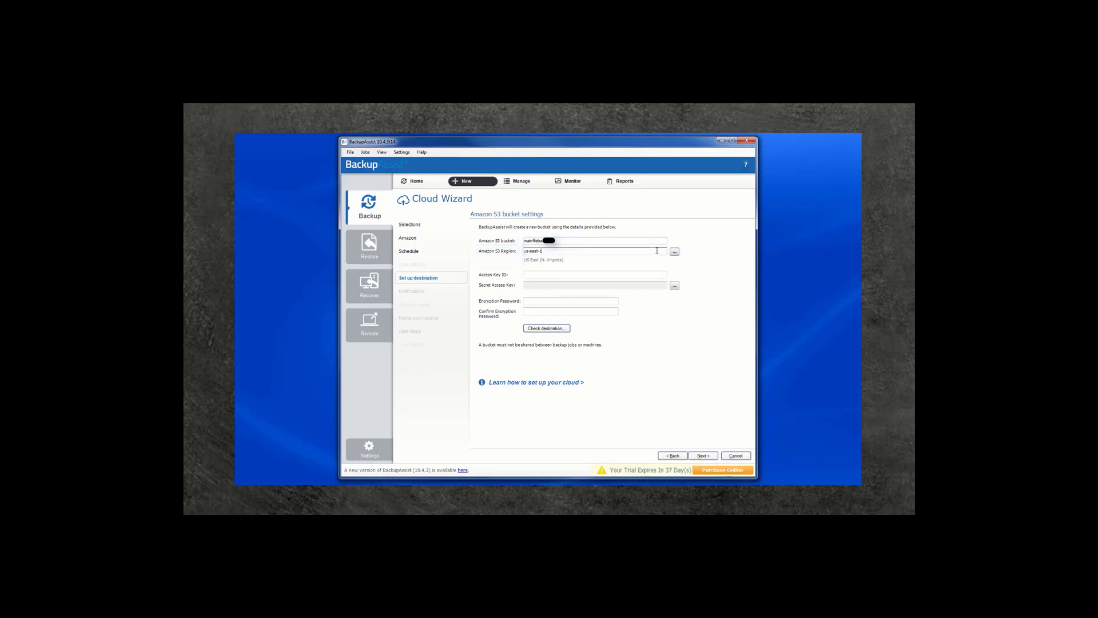
left_click(674, 252)
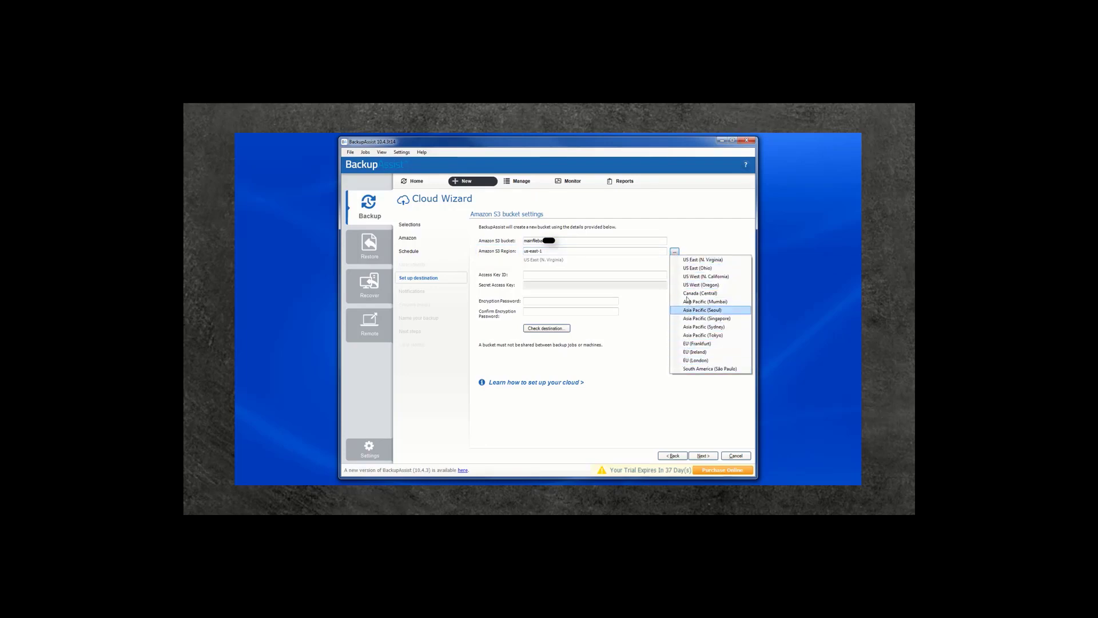
left_click(692, 244)
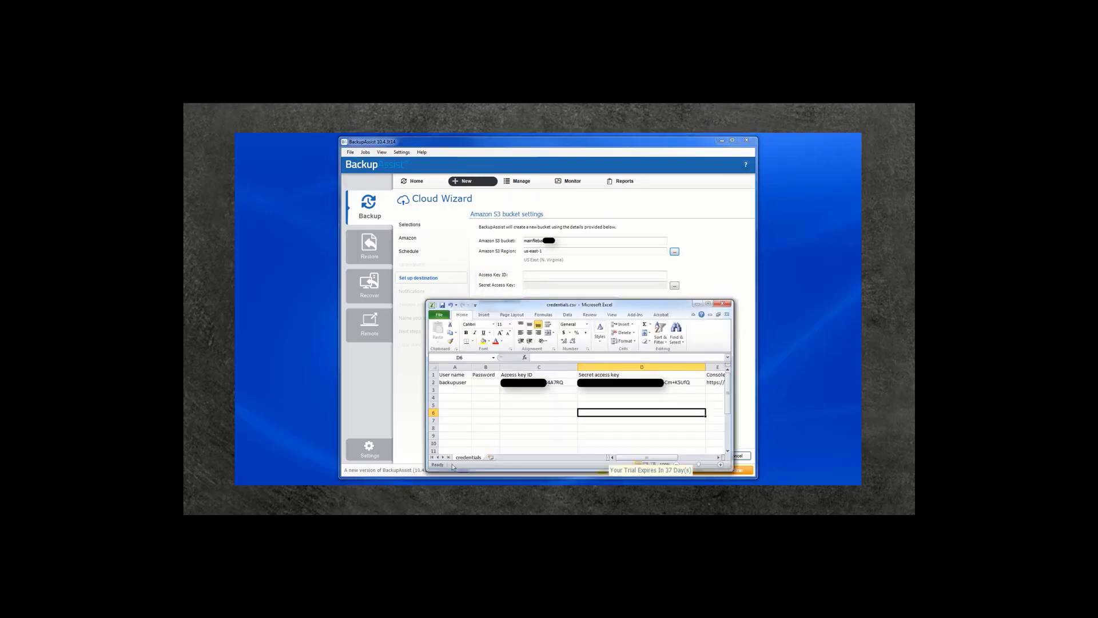
Step: Copy the access key ID from Excel cell C2 into the Access Key ID field
left_click(523, 382)
right_click(523, 382)
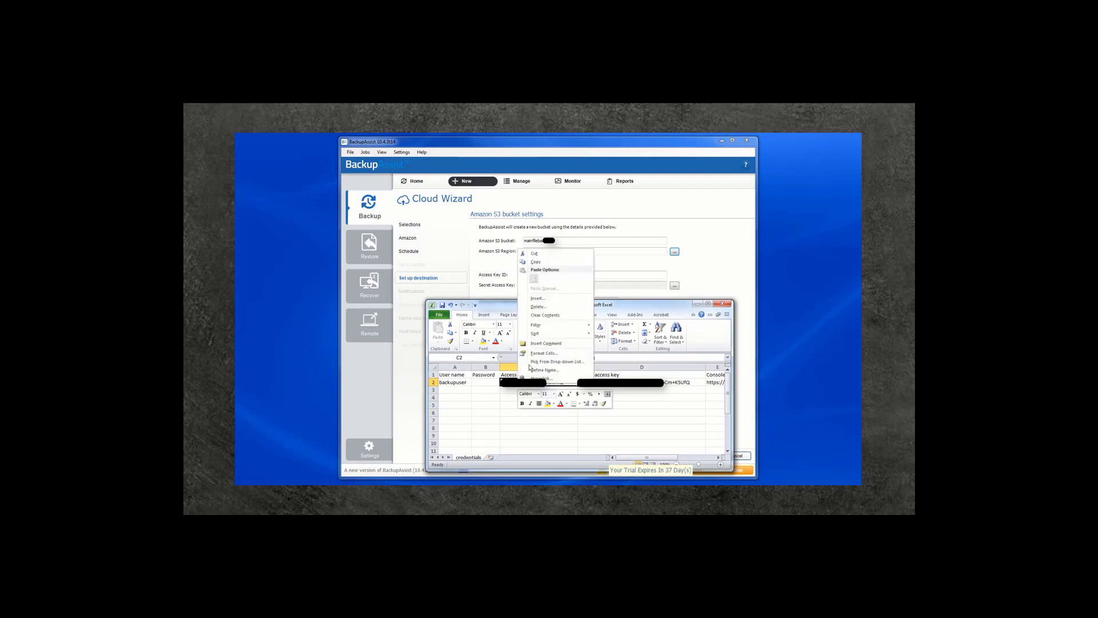
left_click(547, 261)
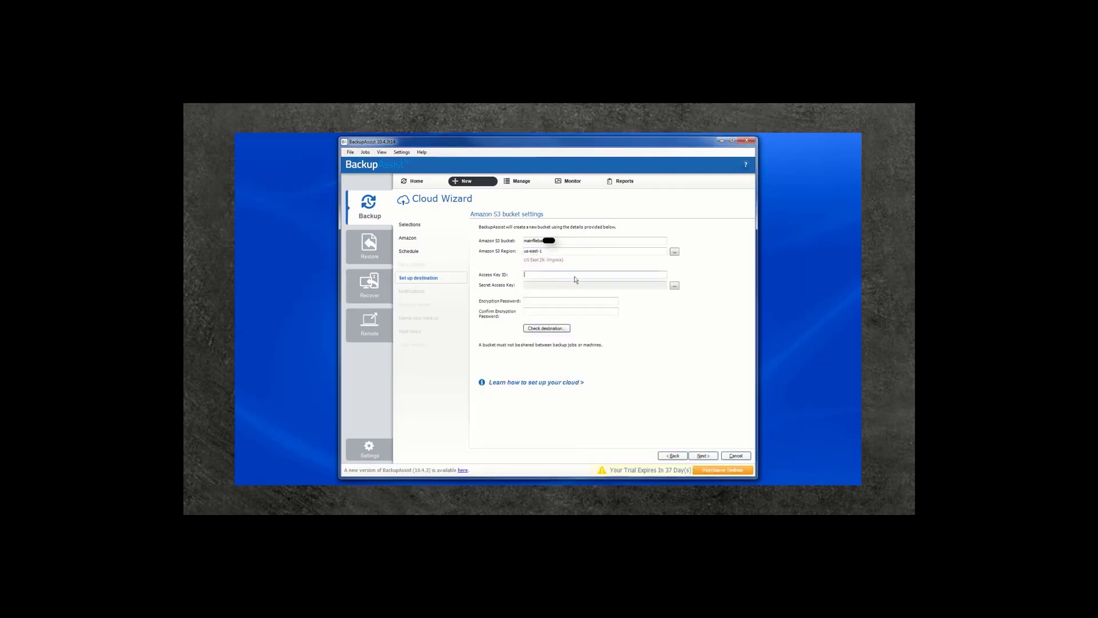
right_click(575, 279)
left_click(589, 311)
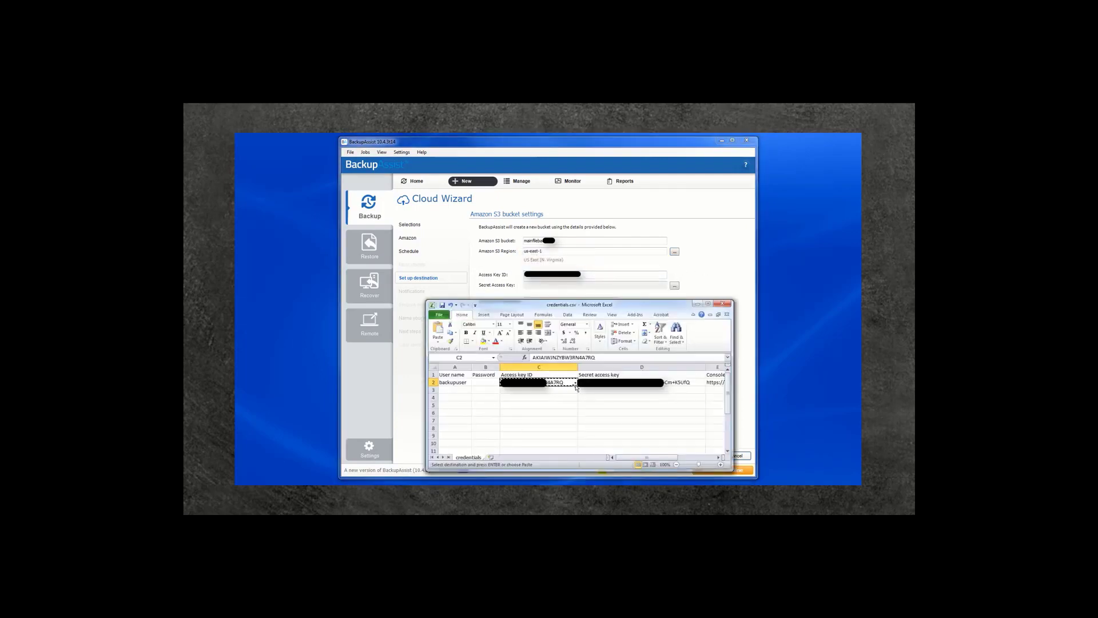
Step: Copy the secret access key from cell D2 into the Secret Access Key field
left_click(597, 382)
right_click(597, 383)
left_click(621, 265)
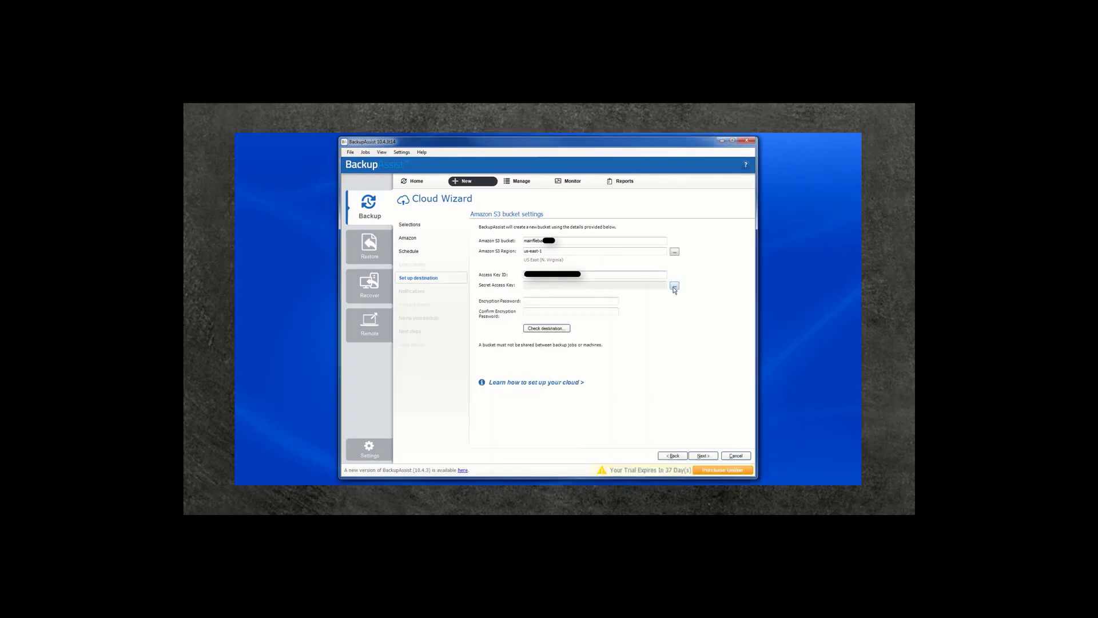
left_click(675, 285)
right_click(574, 314)
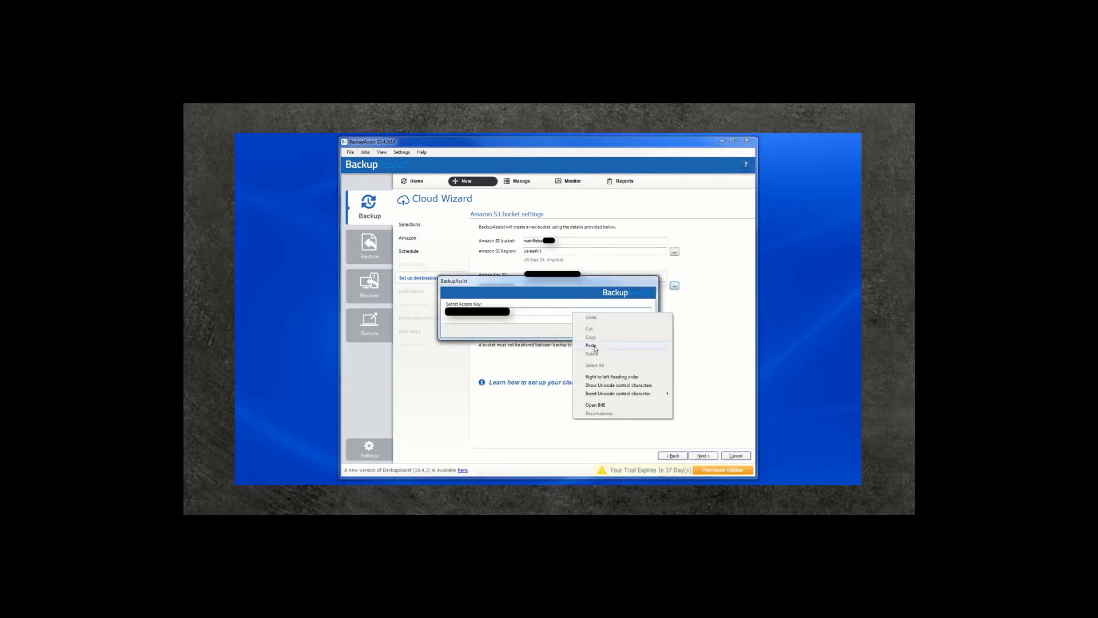
left_click(591, 346)
key("Return")
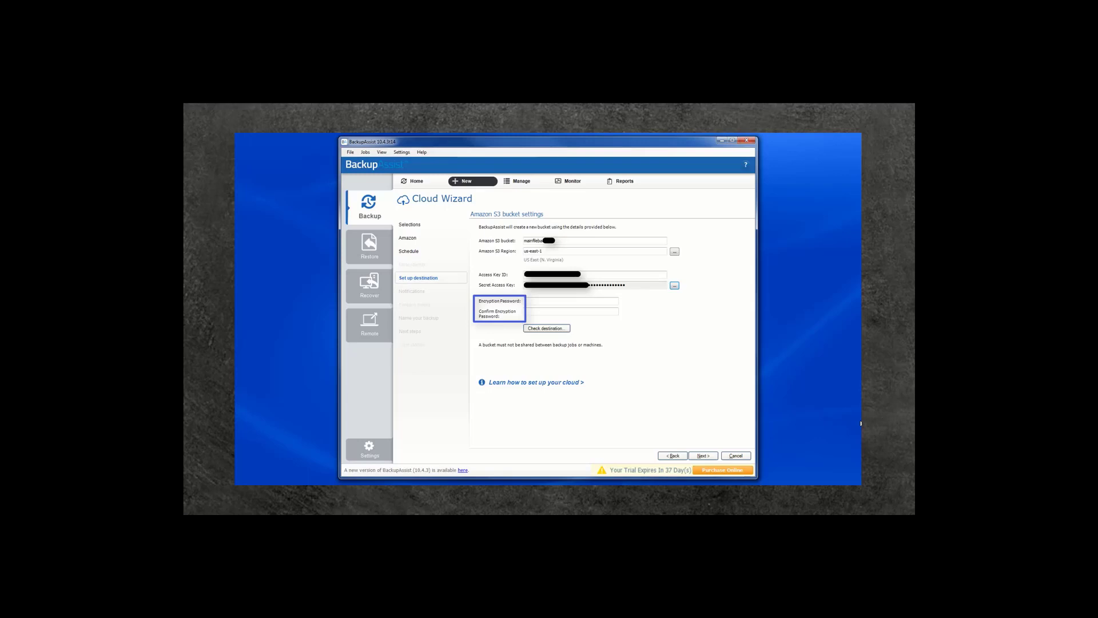
Step: Enter and confirm the encryption password, then verify the S3 destination check reports Completed
left_click(565, 303)
type("a")
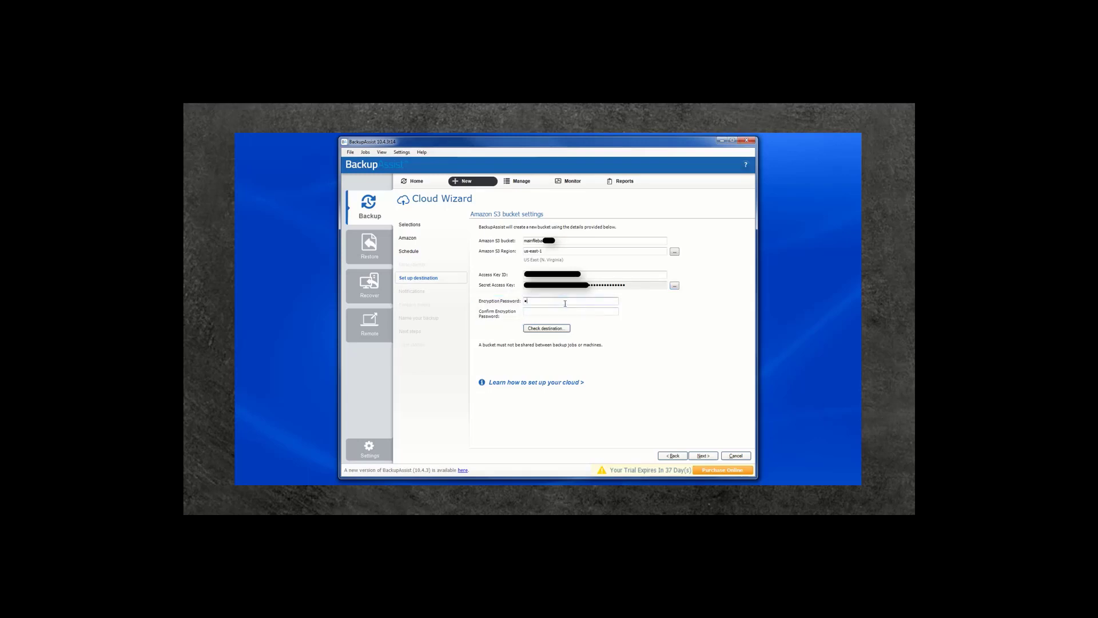
type("aaaa")
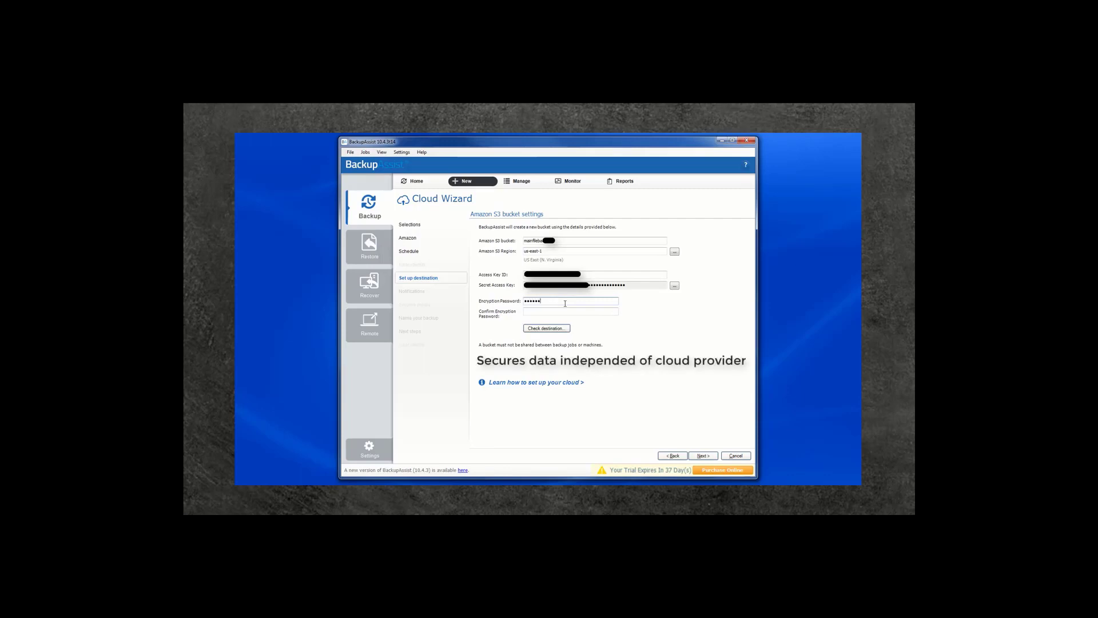
left_click(575, 312)
type("aaaaa")
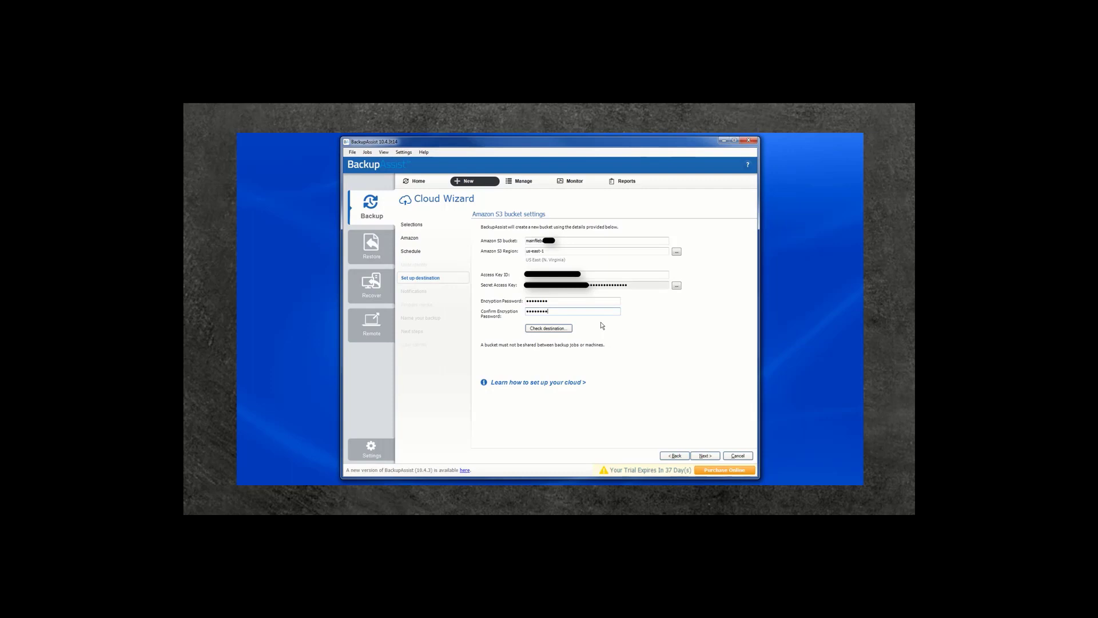
left_click(563, 328)
left_click(705, 455)
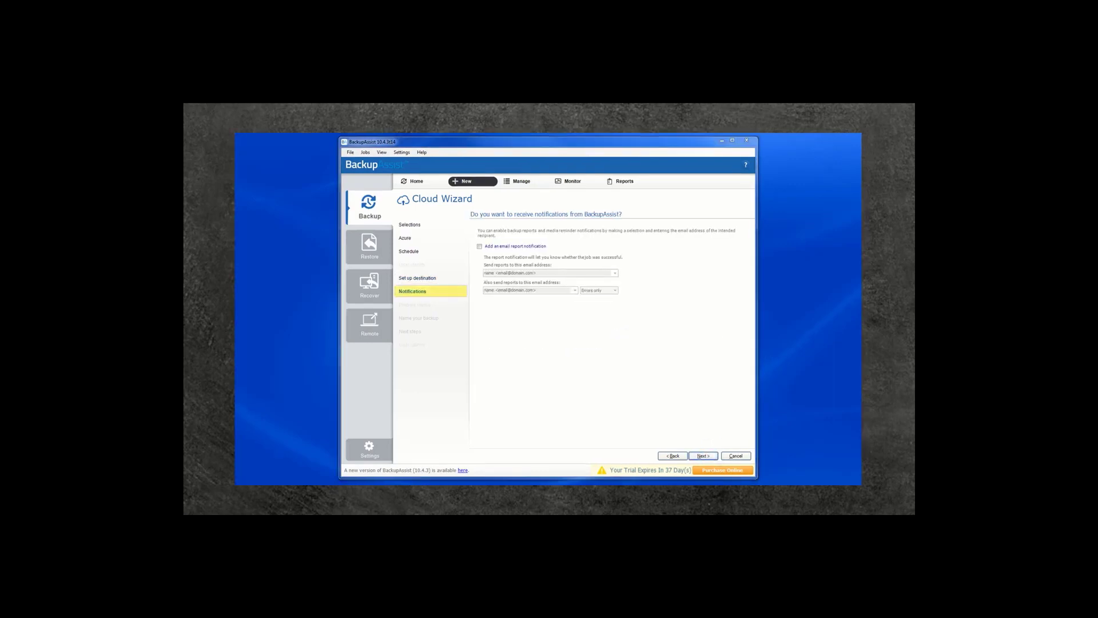
Step: Enable email report notifications and enter the administrator's email address as the recipient
left_click(481, 246)
left_click(502, 272)
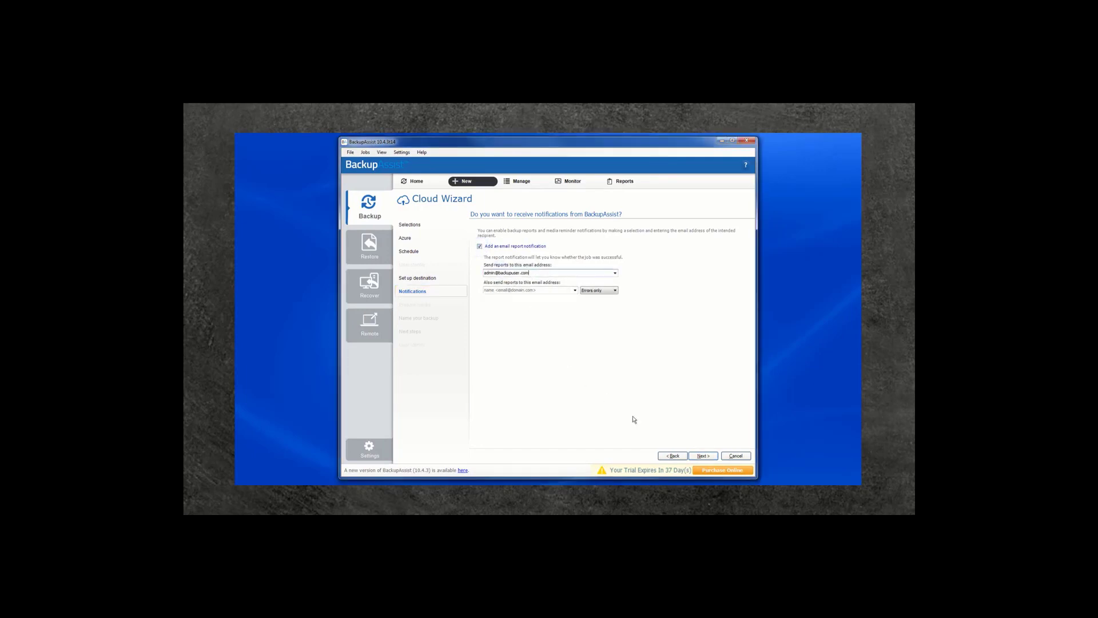
left_click(702, 456)
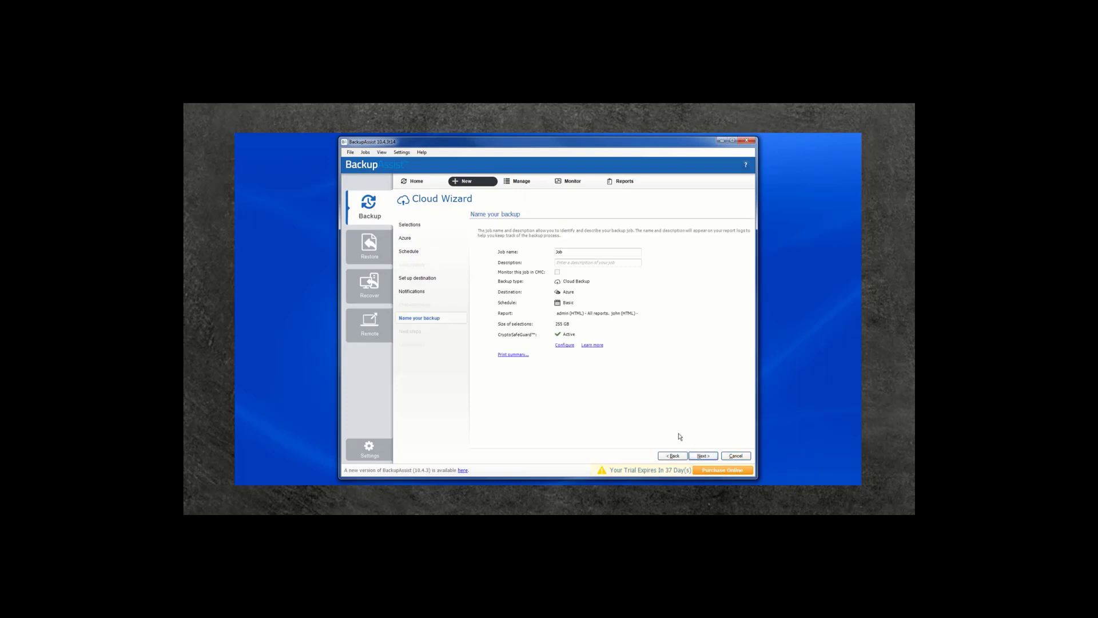
Step: Name the backup job 'mainfileserver' and finish the Cloud Wizard
double_click(563, 252)
type("m")
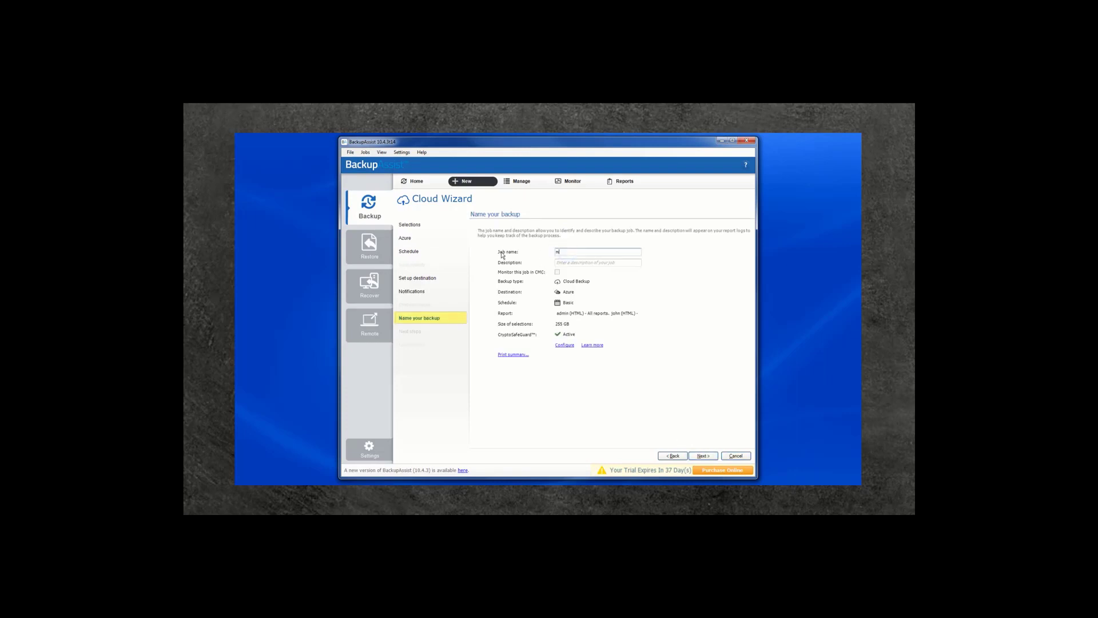
type("ainfileserver")
left_click(703, 456)
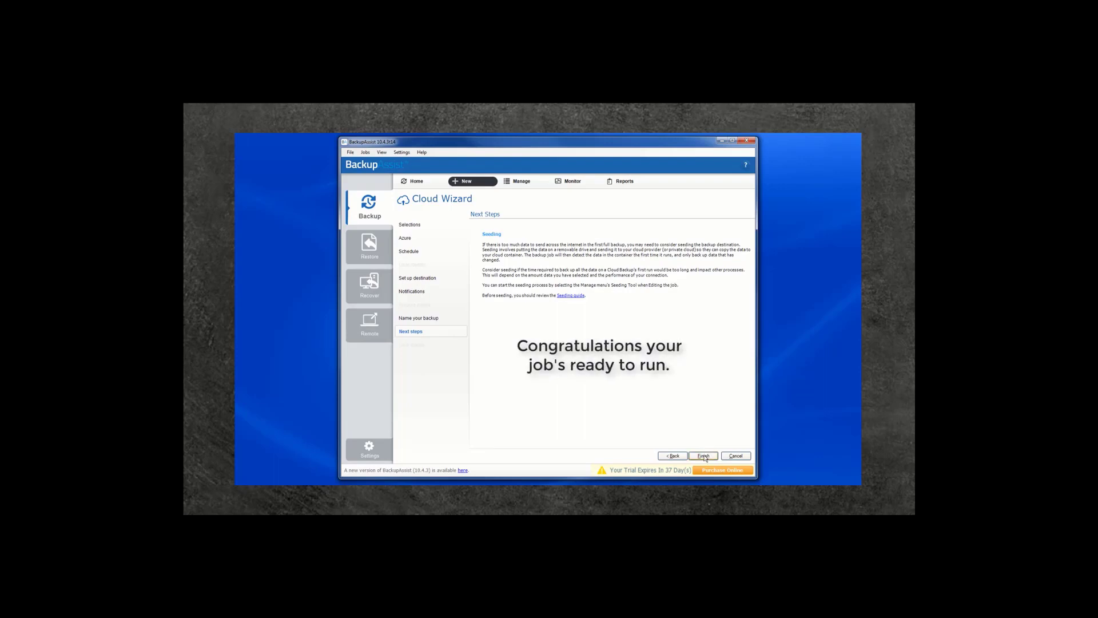
left_click(704, 455)
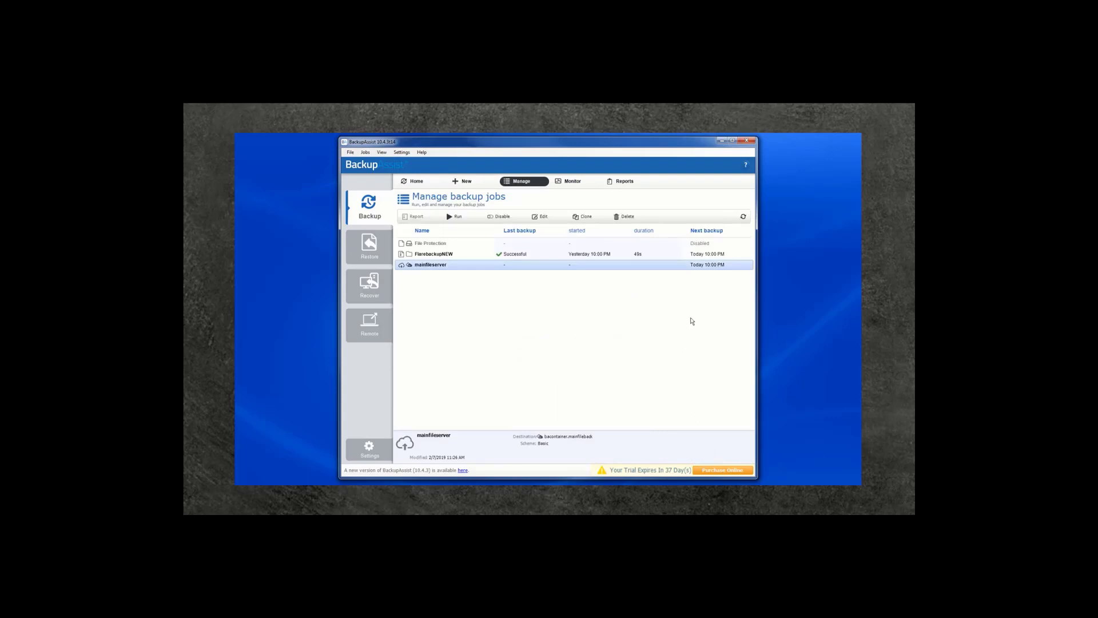